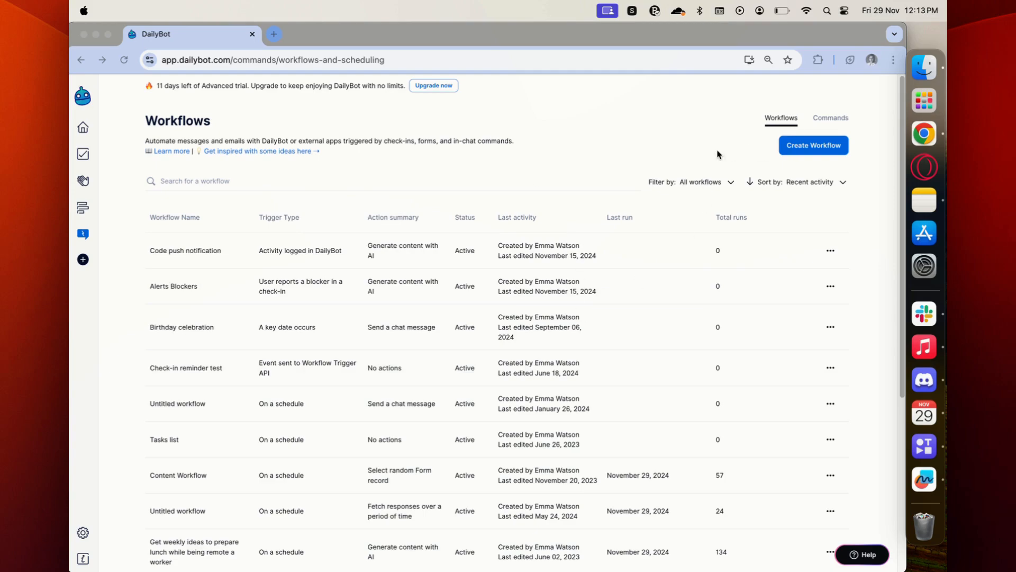
Create a new workflow triggered when a user is added to this organization
left_click(824, 151)
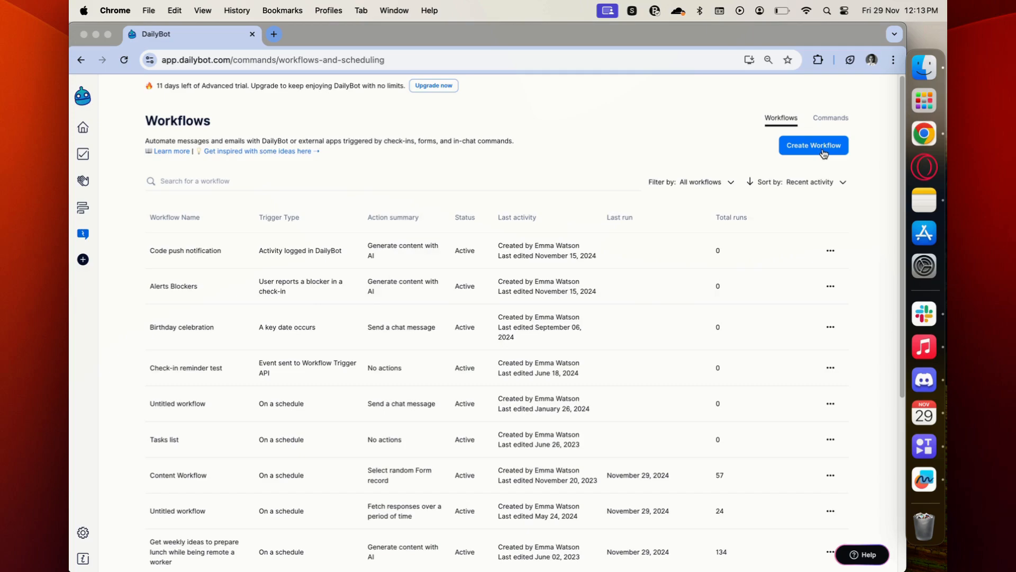
left_click(824, 153)
scroll(578, 245, "down", 1)
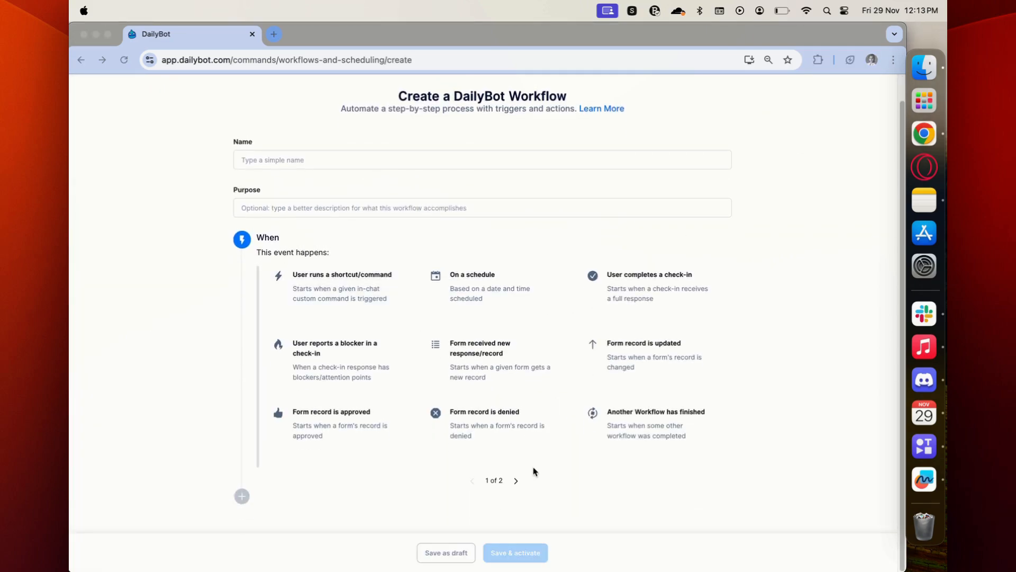
left_click(517, 484)
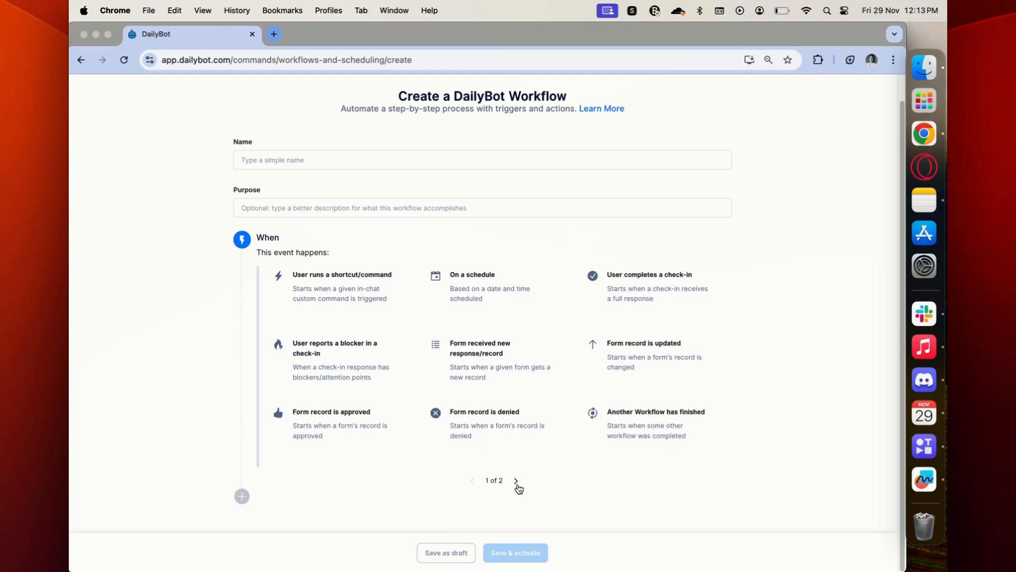
left_click(517, 482)
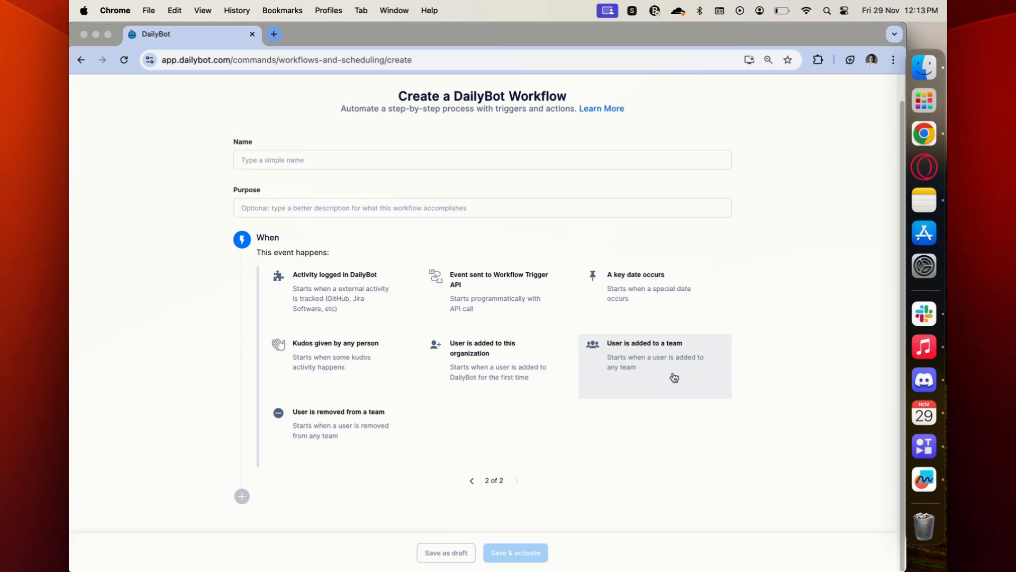
left_click(499, 353)
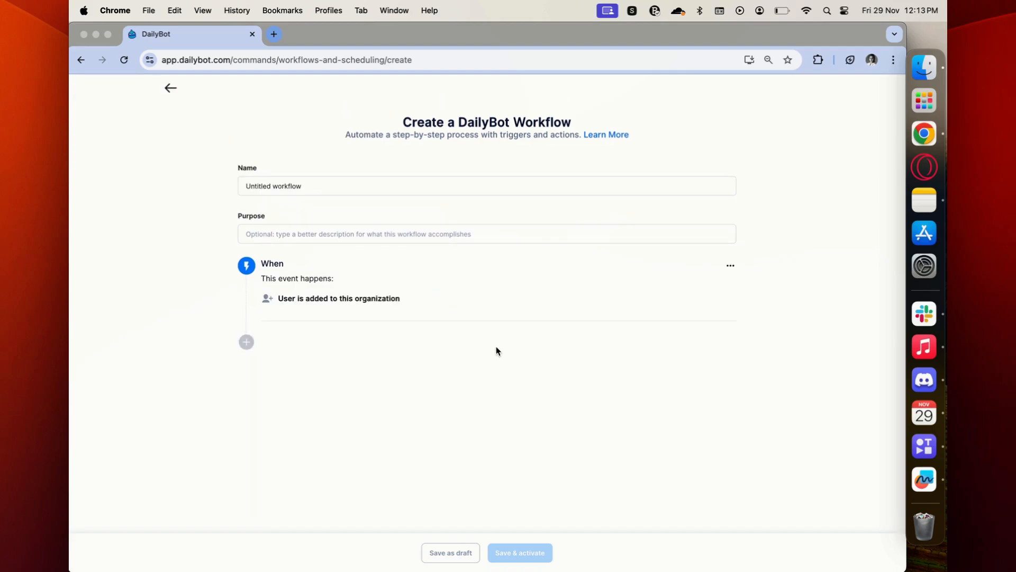
Add a Send a chat message action reading "Hello team, welcome {{user.full_name}} they will a part of our team starting today!"
left_click(246, 342)
scroll(443, 356, "down", 2)
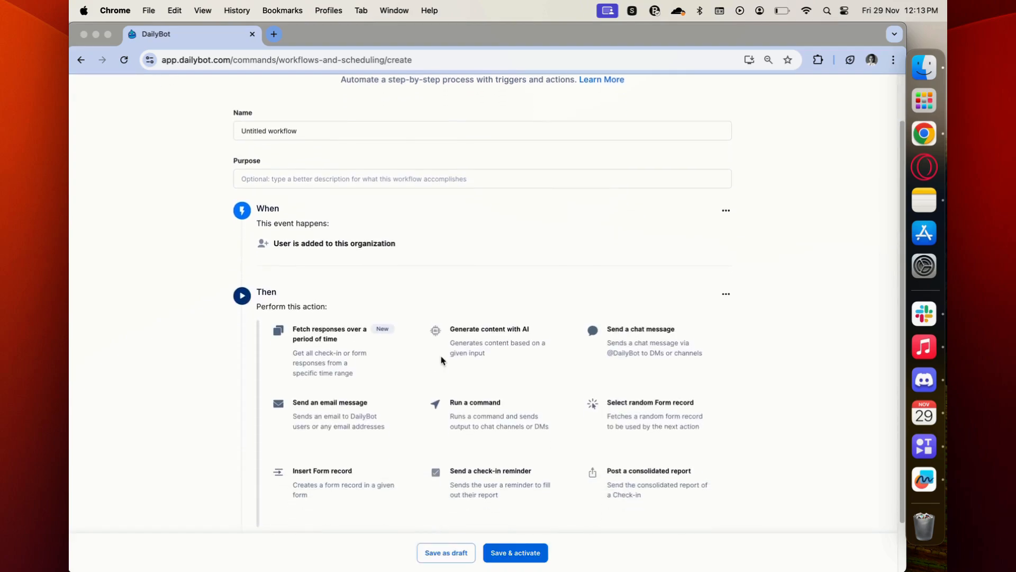
left_click(604, 317)
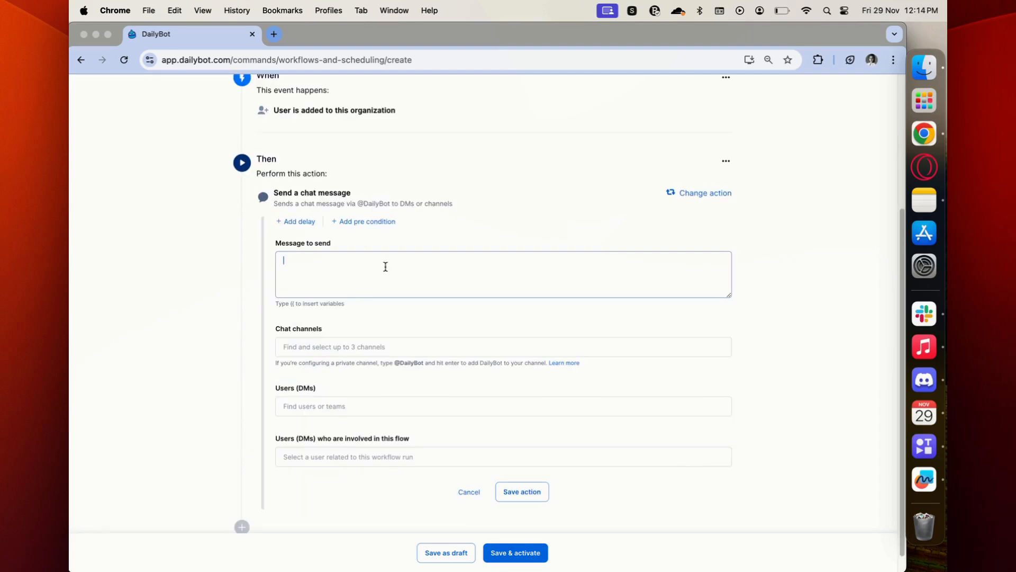
type("Hello team, welcome {{")
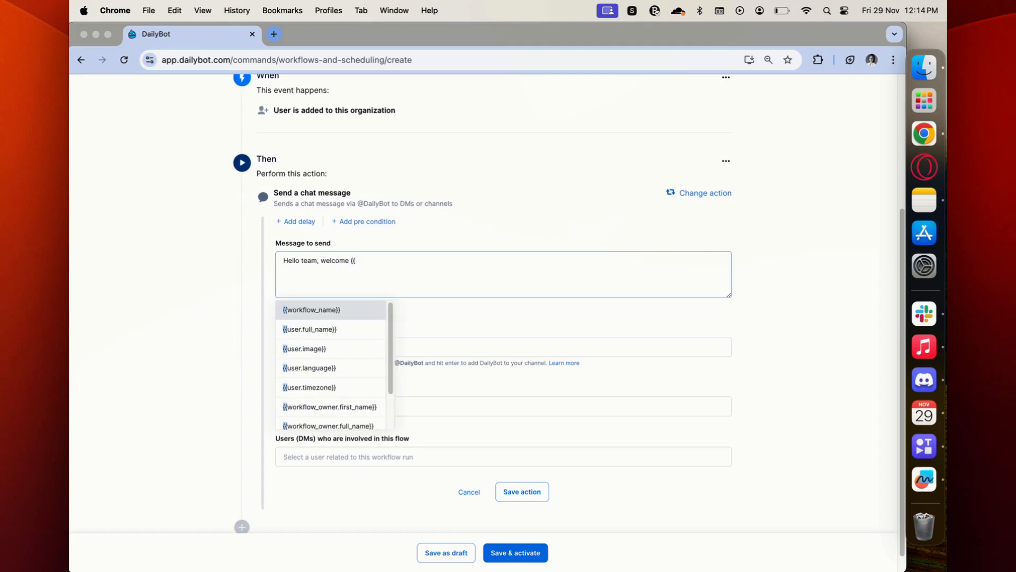
key("Down")
key("Return")
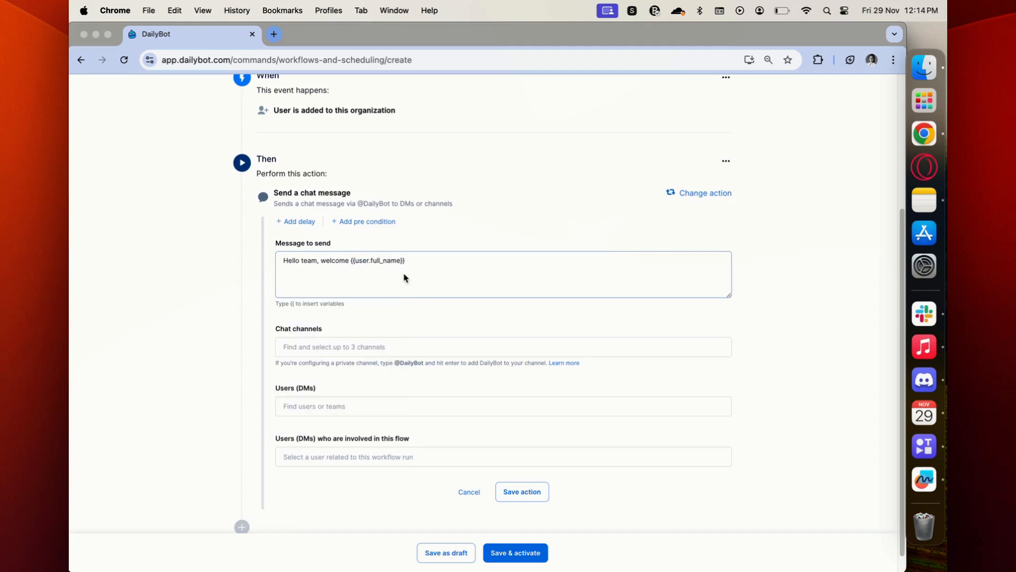
scroll(353, 248, "up", 1)
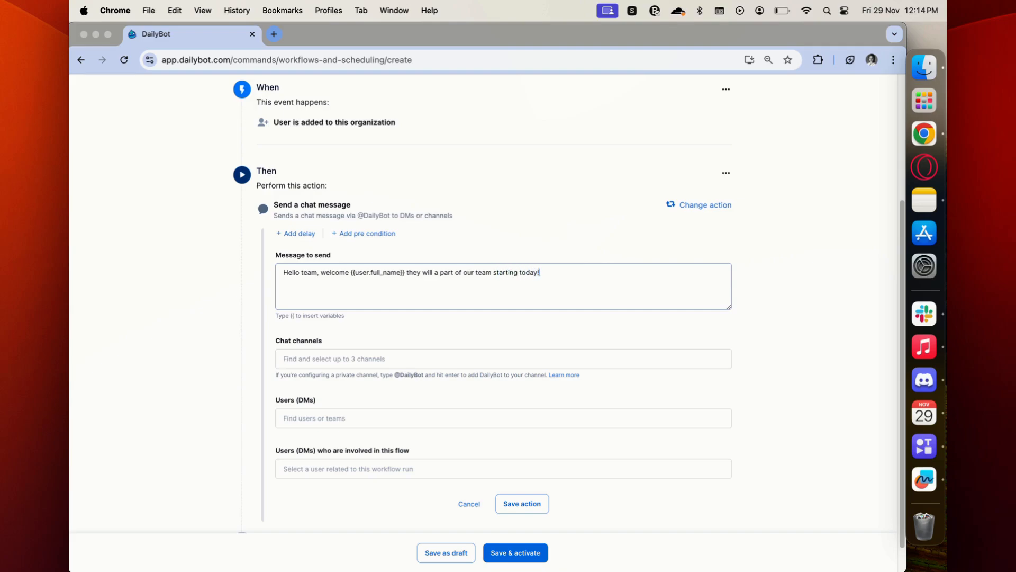
Address the team welcome message to the #management channel and the General team, and save the action
scroll(344, 309, "down", 1)
left_click(357, 325)
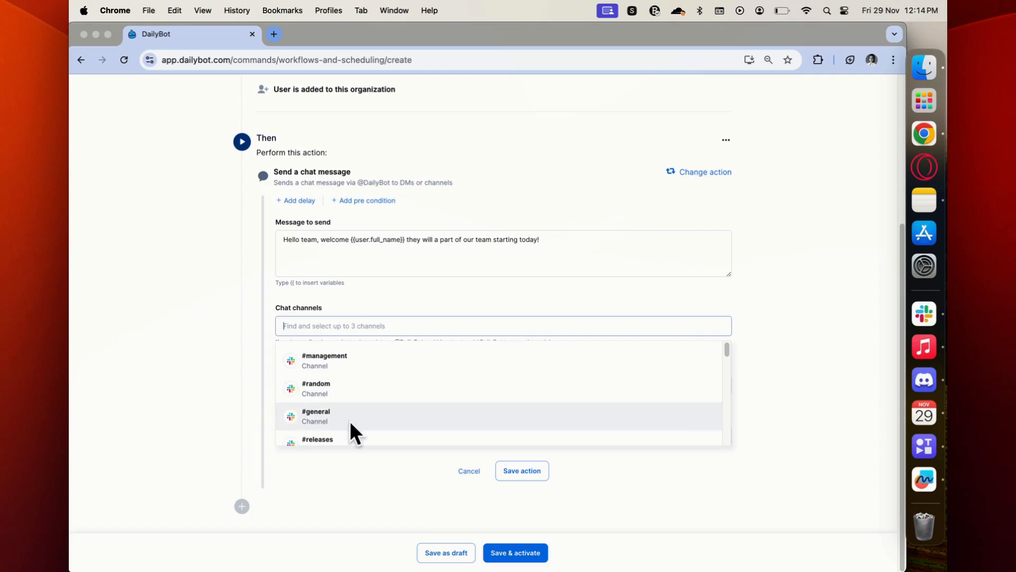
left_click(241, 382)
left_click(337, 385)
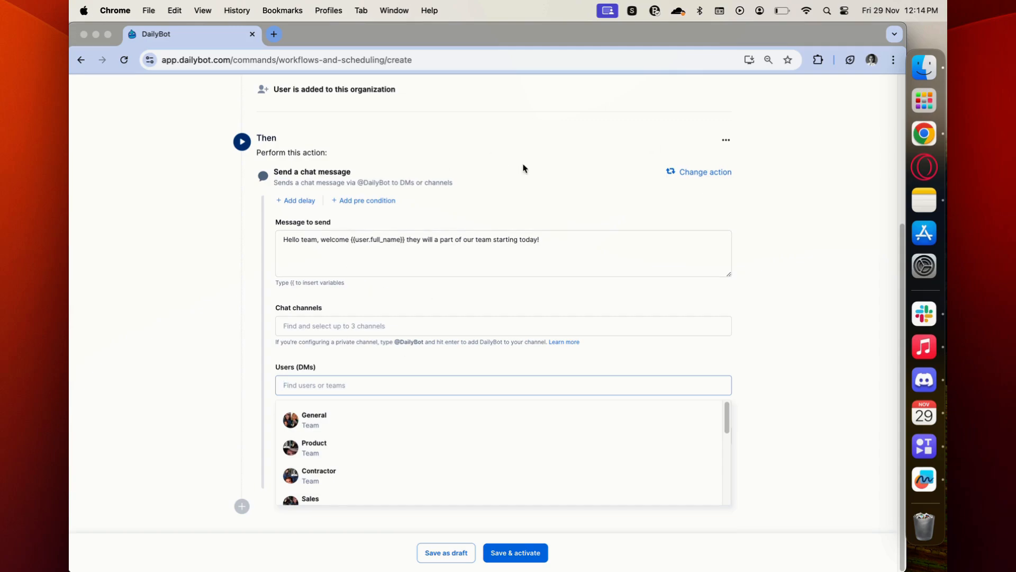
left_click(199, 351)
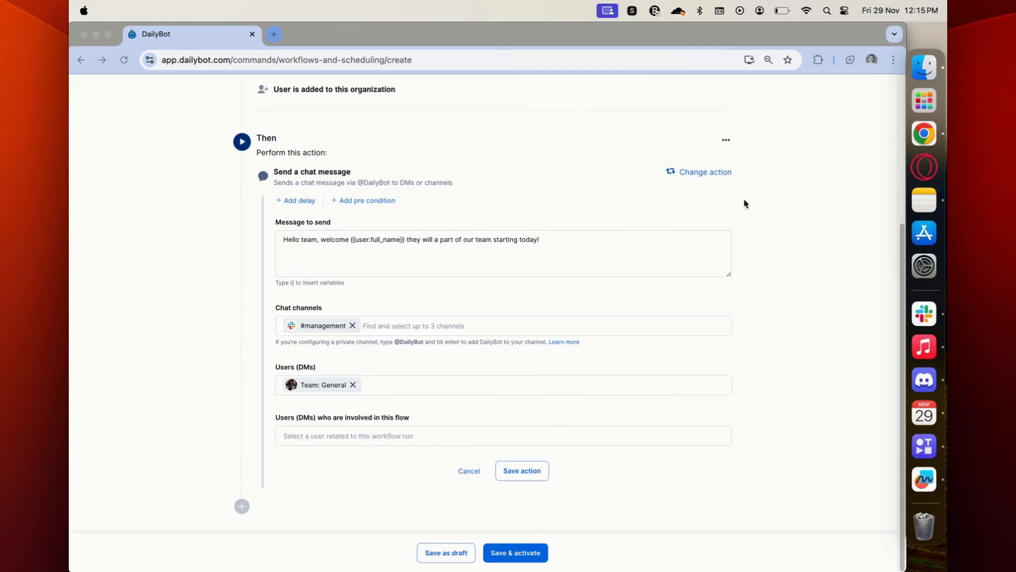
left_click(528, 471)
left_click(527, 470)
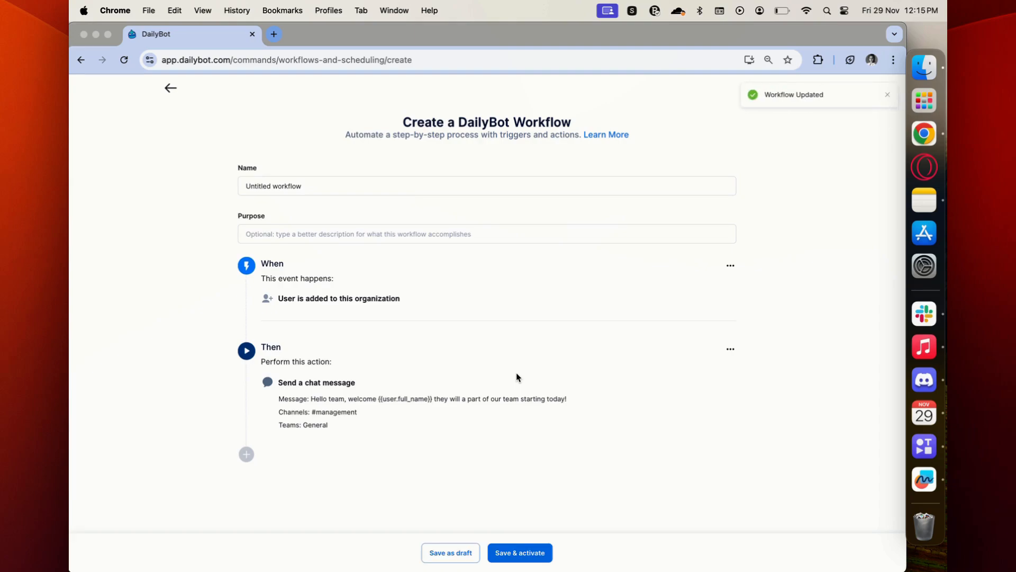
Add a second Send a chat message action below the team welcome message
left_click(247, 454)
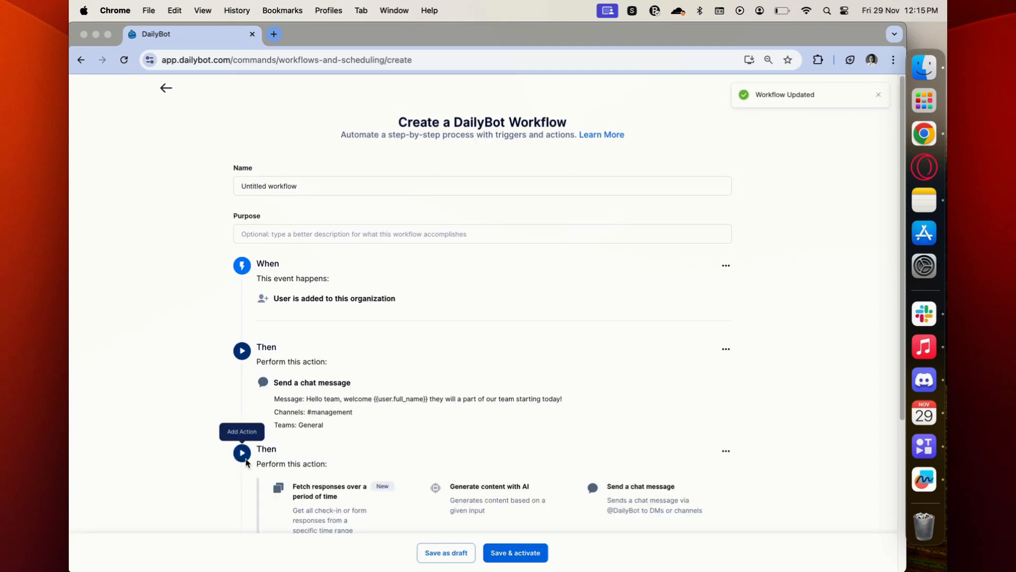
scroll(431, 417, "down", 3)
left_click(651, 390)
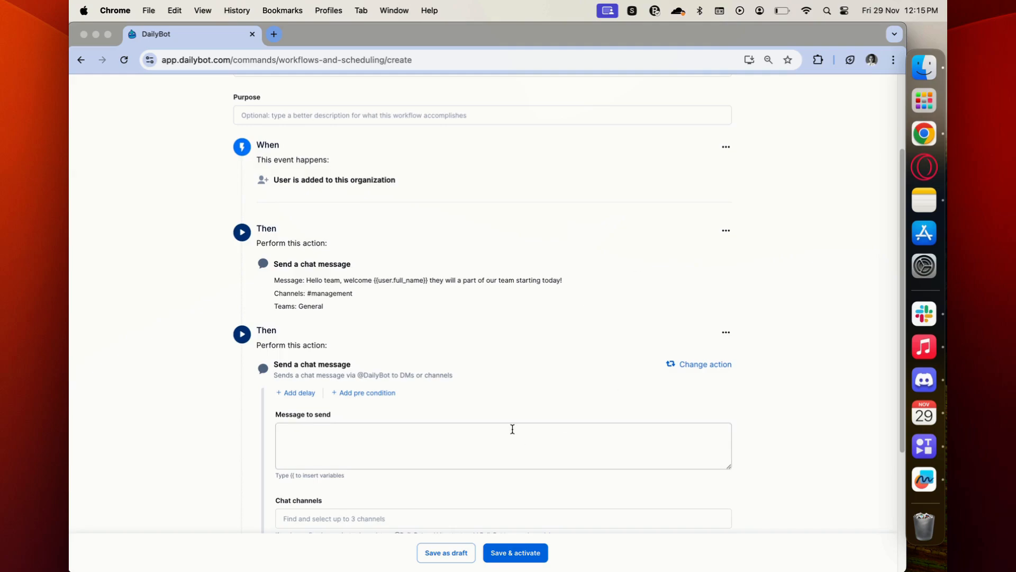
scroll(512, 427, "down", 1)
scroll(513, 428, "down", 2)
scroll(508, 344, "down", 1)
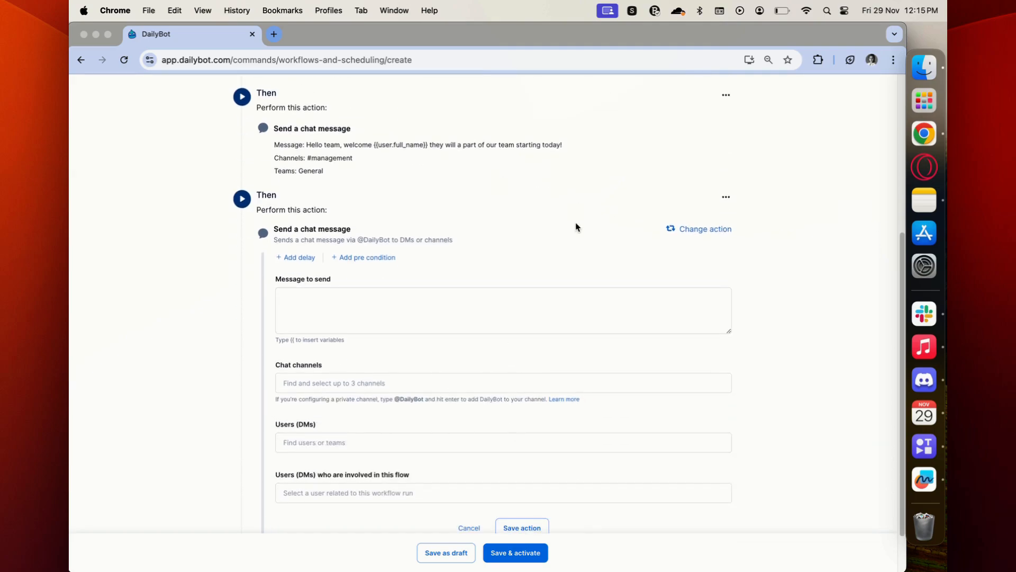
scroll(577, 227, "up", 1)
scroll(384, 265, "up", 2)
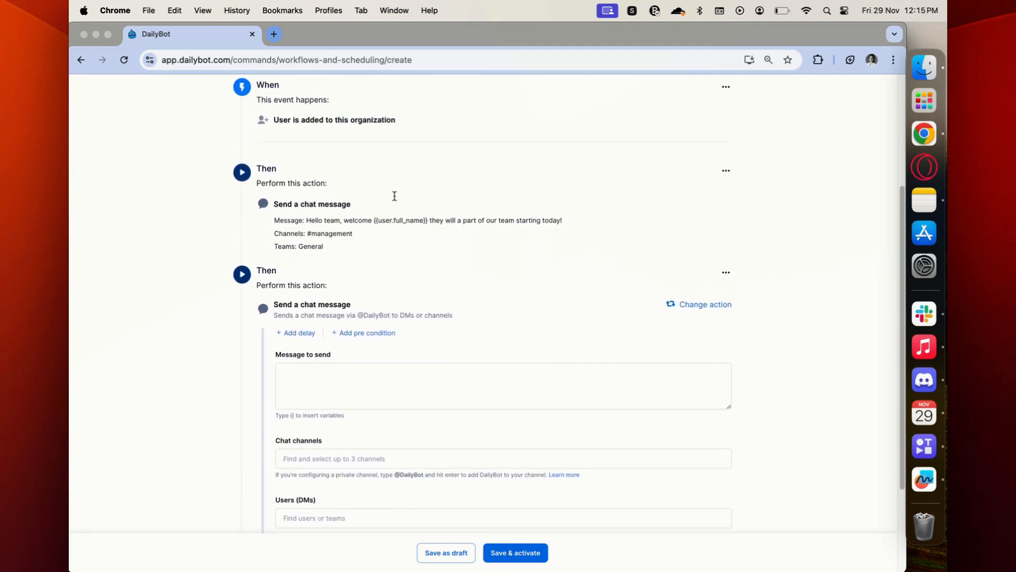
scroll(407, 206, "down", 4)
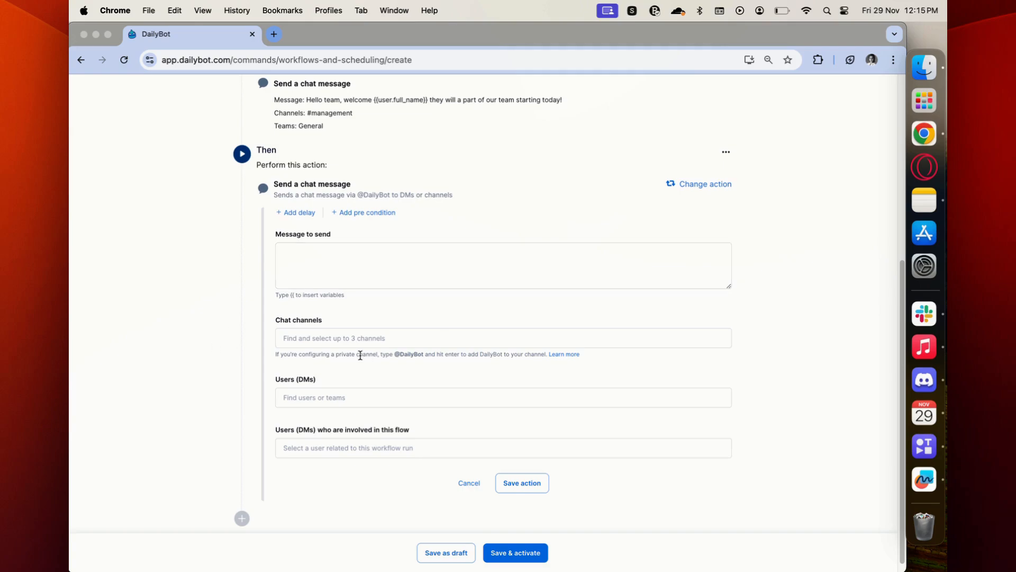
Set the second message's involved recipient to "The user who caused this workflow activity to happen"
left_click(351, 447)
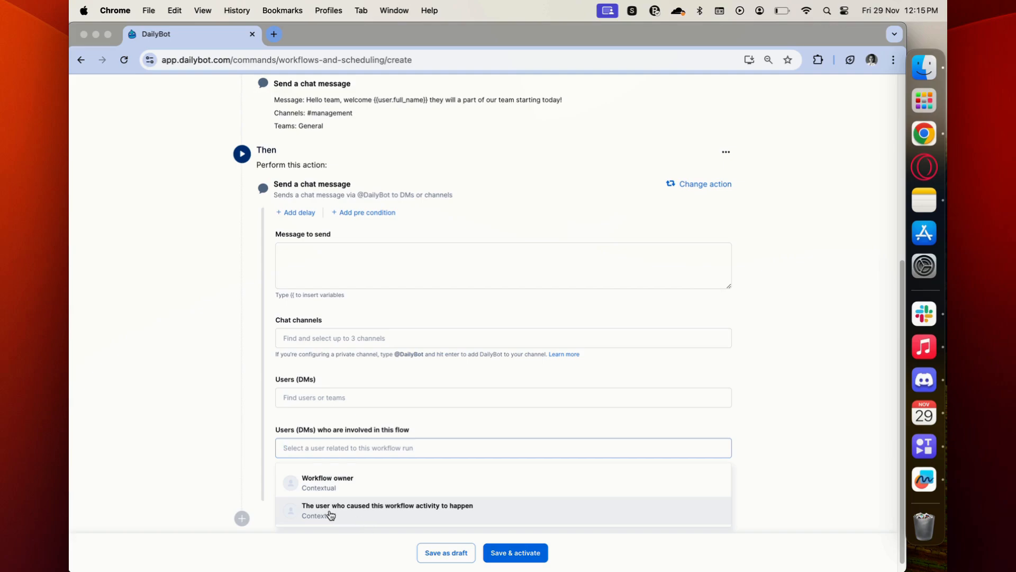
left_click(454, 517)
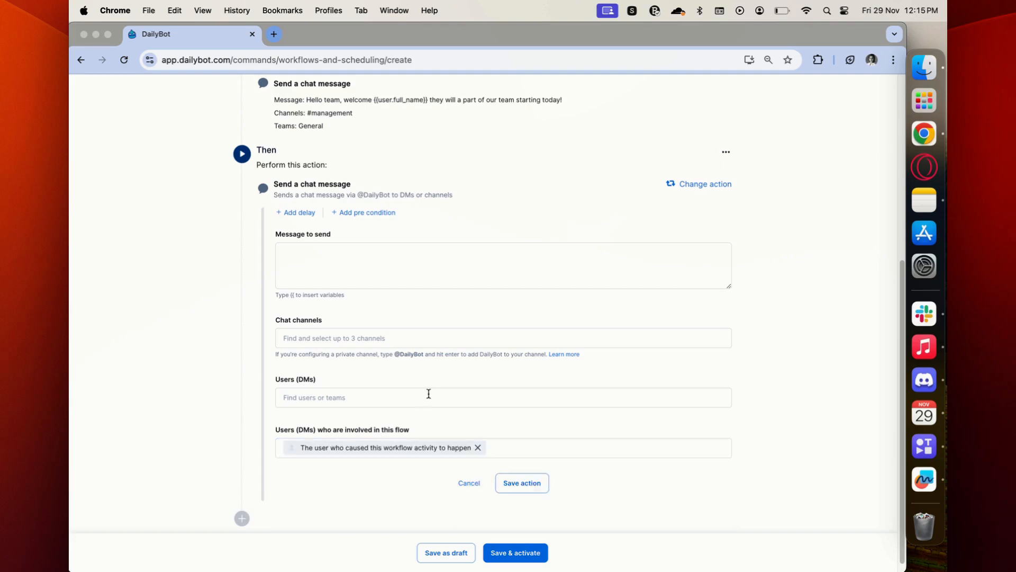
scroll(370, 397, "up", 1)
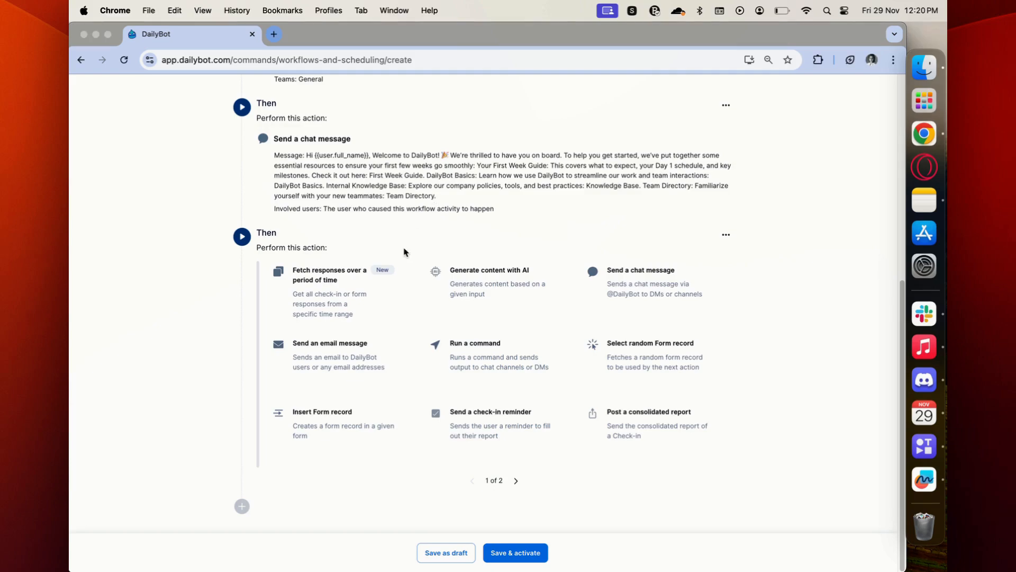
Add a third Send a chat message action with a delay of 1 week before it runs
left_click(635, 284)
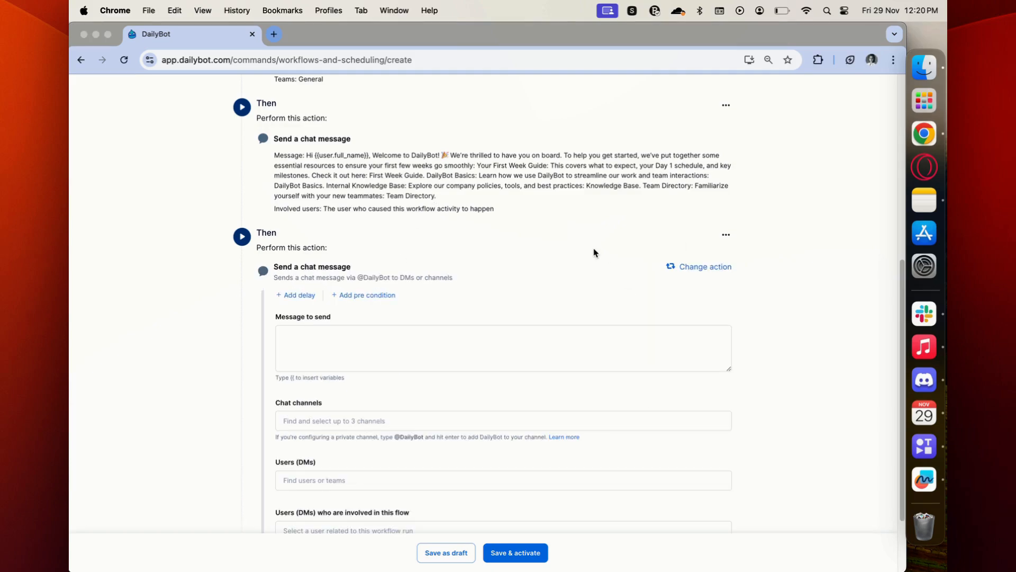
scroll(595, 254, "down", 1)
left_click(290, 275)
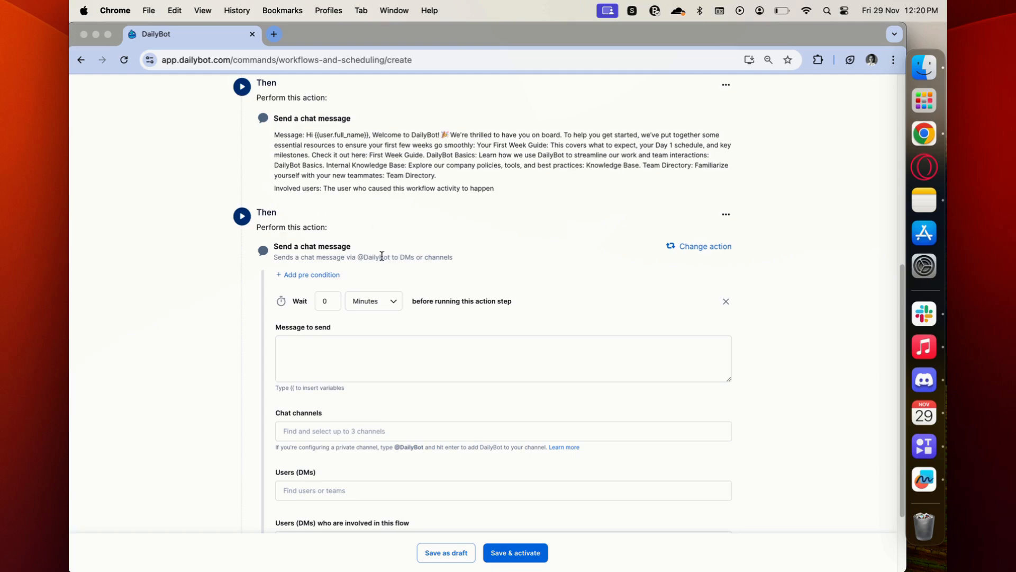
left_click(398, 301)
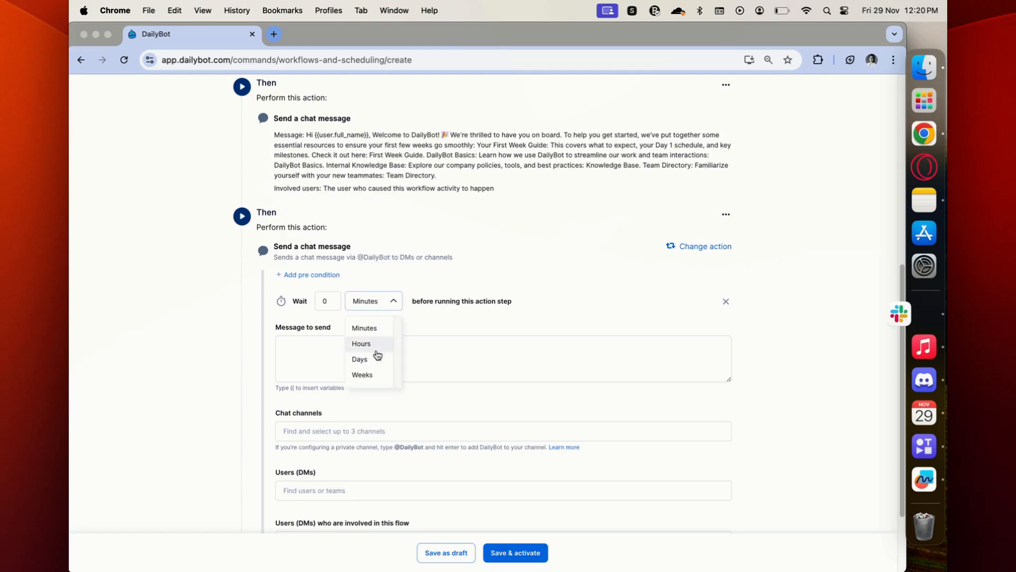
left_click(377, 375)
left_click(329, 299)
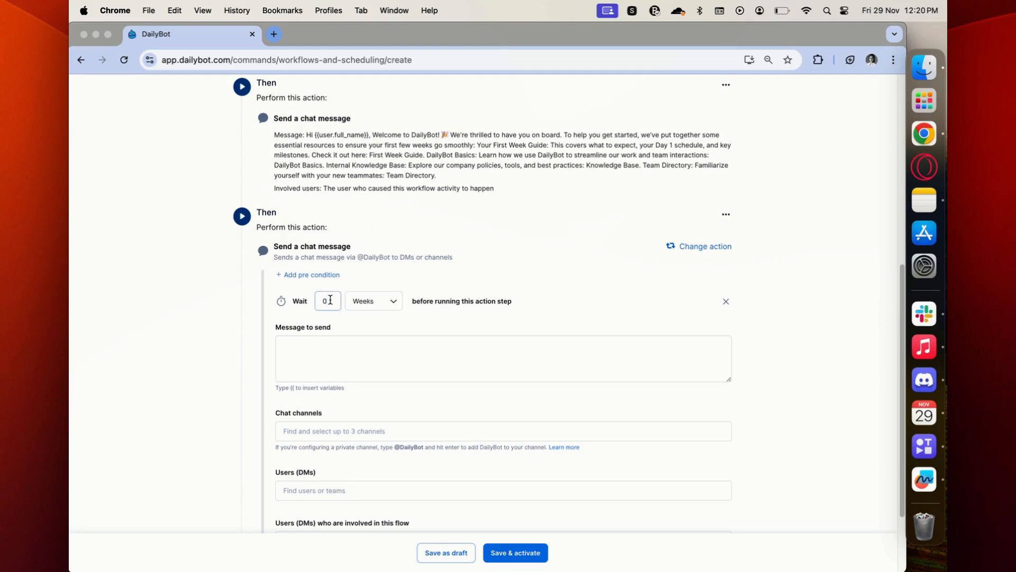
scroll(369, 358, "down", 1)
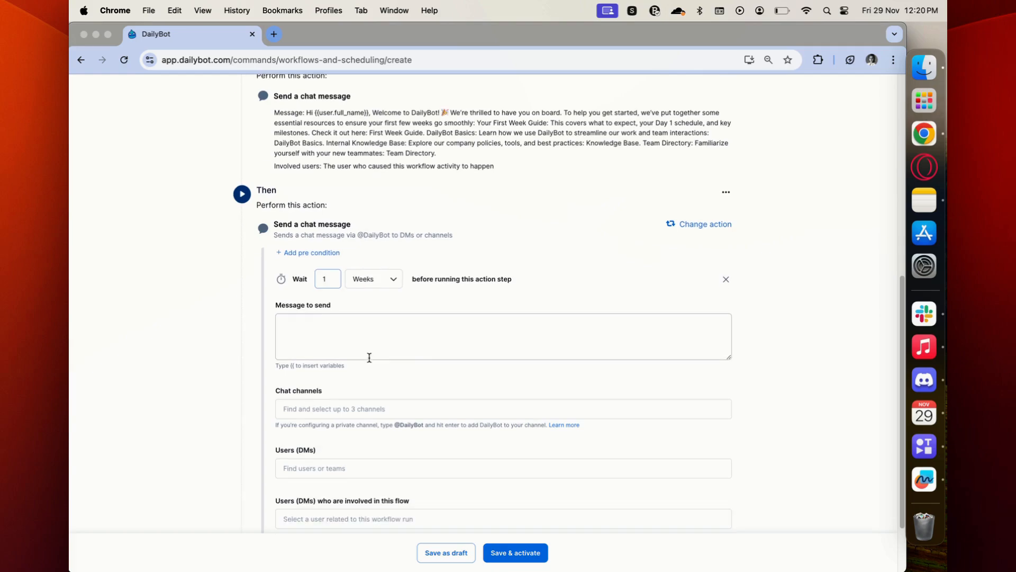
Enlarge the third action's message box and paste the copied follow-up text beginning "Now that you've had a chance to settle in"
left_click(424, 358)
left_click_drag(730, 357, 729, 395)
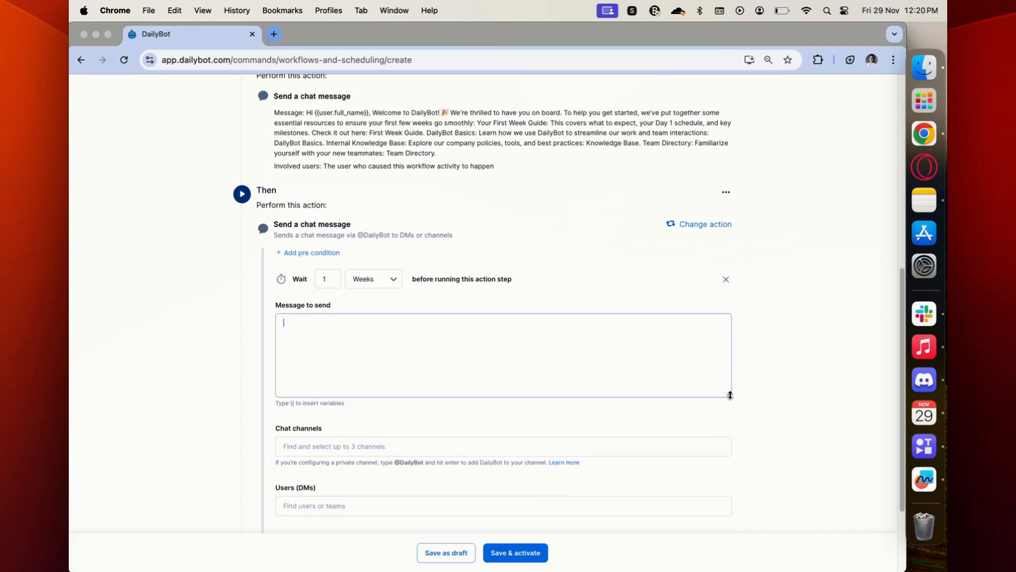
key("super+v")
scroll(580, 353, "up", 10)
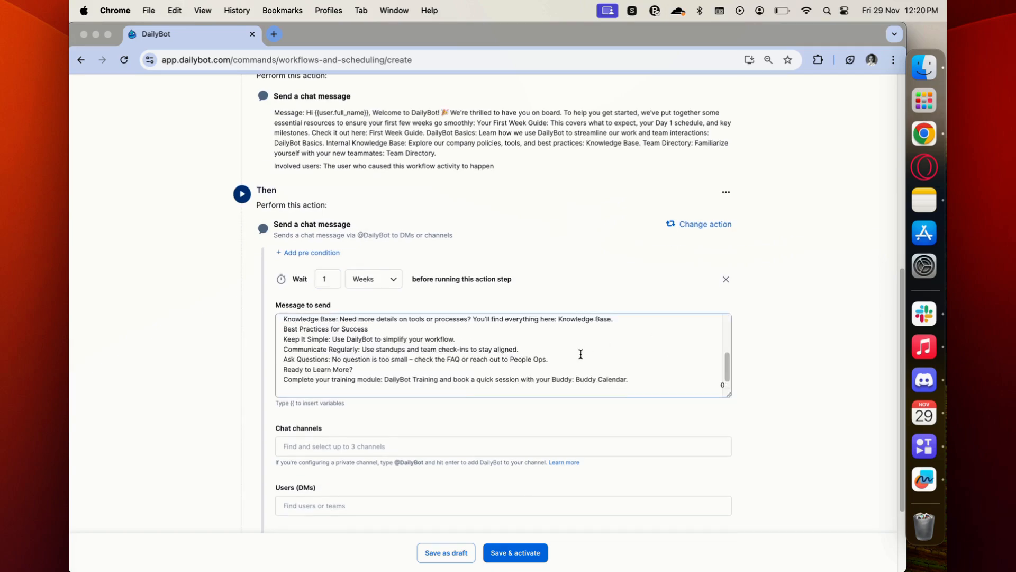
Review the pasted follow-up message alongside the earlier chat message actions, including the new member's welcome text and its recipient
scroll(430, 374, "up", 5)
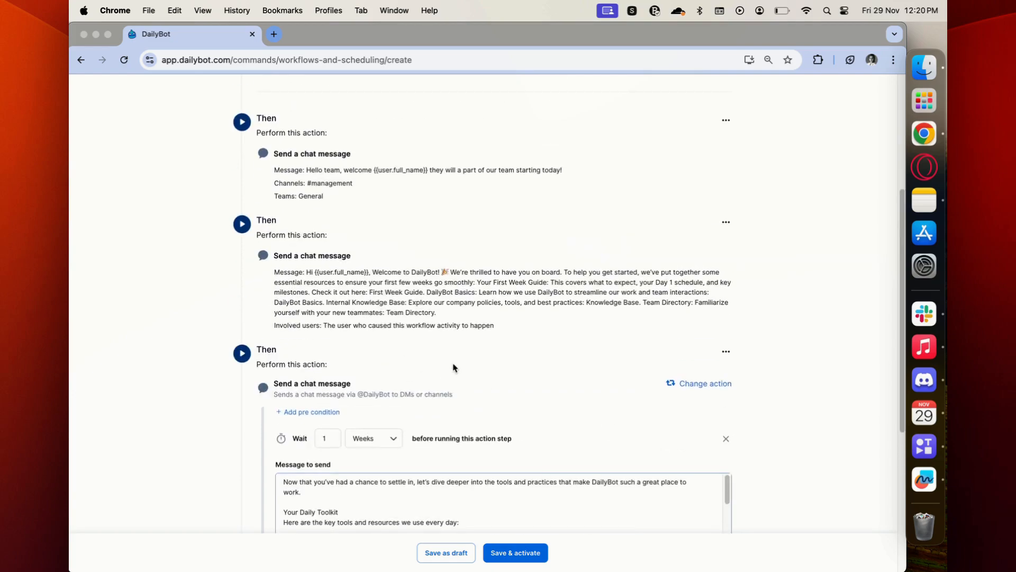
scroll(454, 365, "down", 5)
scroll(597, 363, "up", 3)
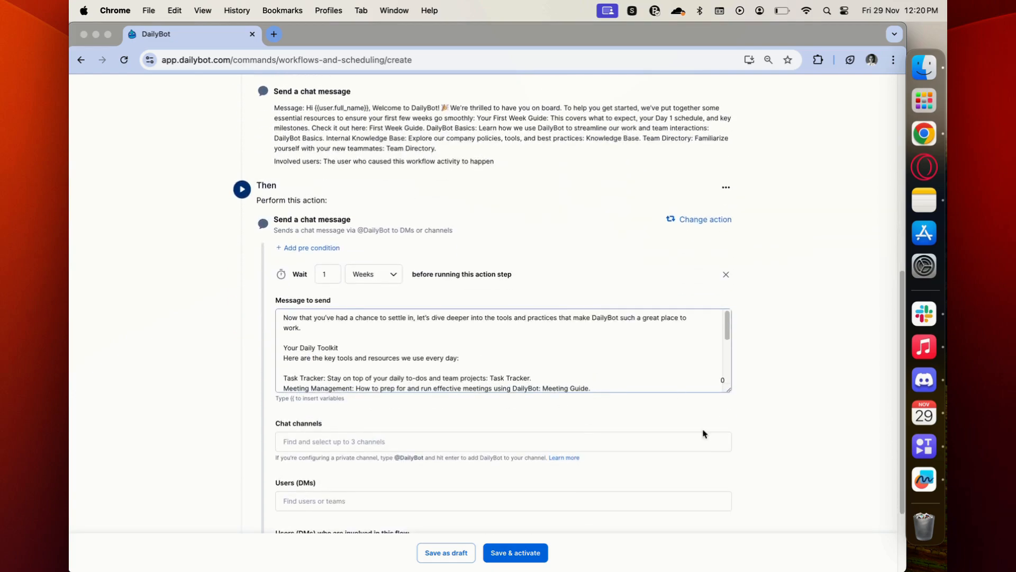
scroll(597, 405, "down", 2)
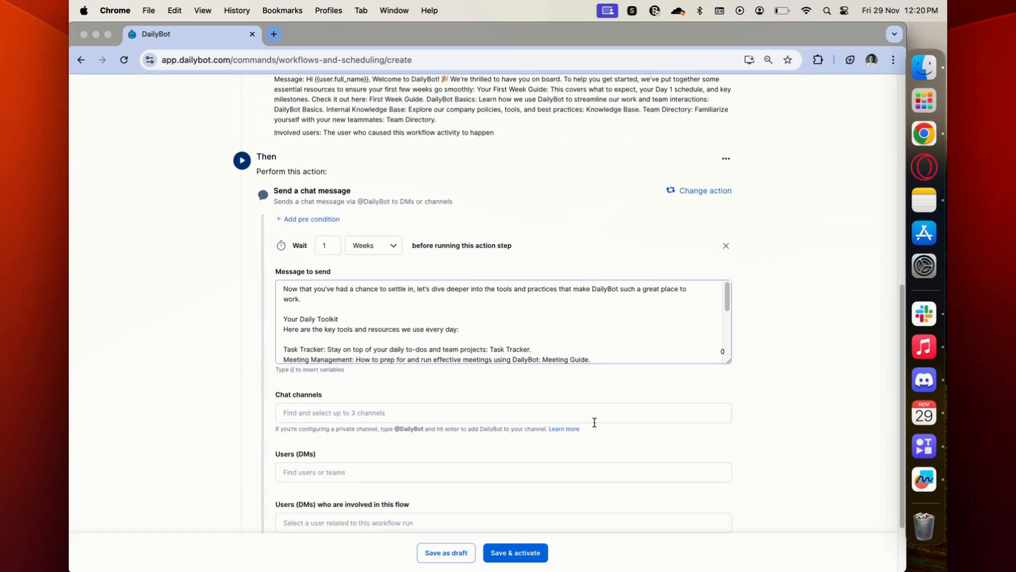
scroll(594, 422, "down", 1)
scroll(609, 338, "up", 8)
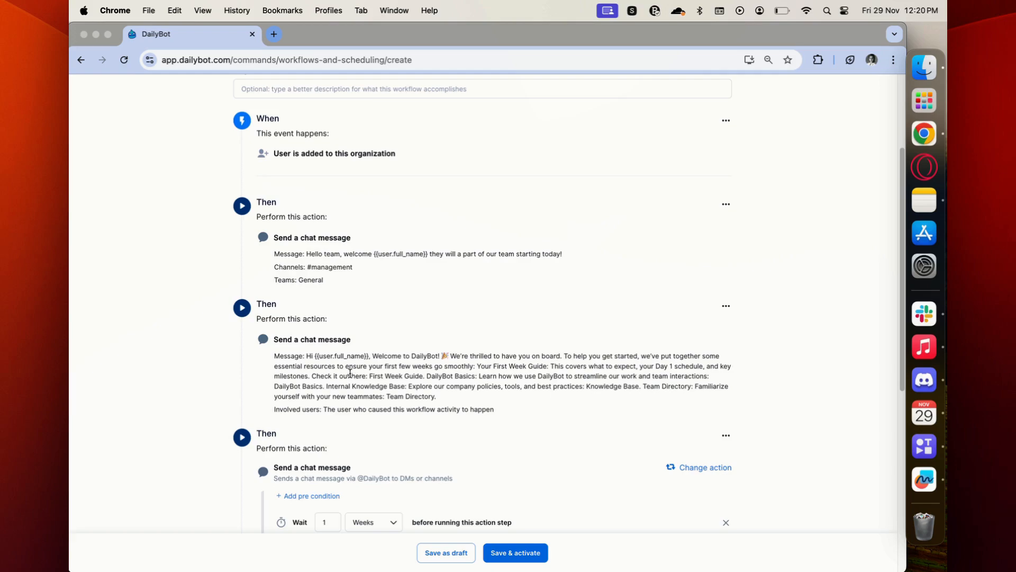
left_click_drag(333, 356, 482, 408)
left_click(473, 408)
Set the third message's involved recipient to "The user who caused this workflow activity to happen" and save the action
scroll(473, 413, "down", 9)
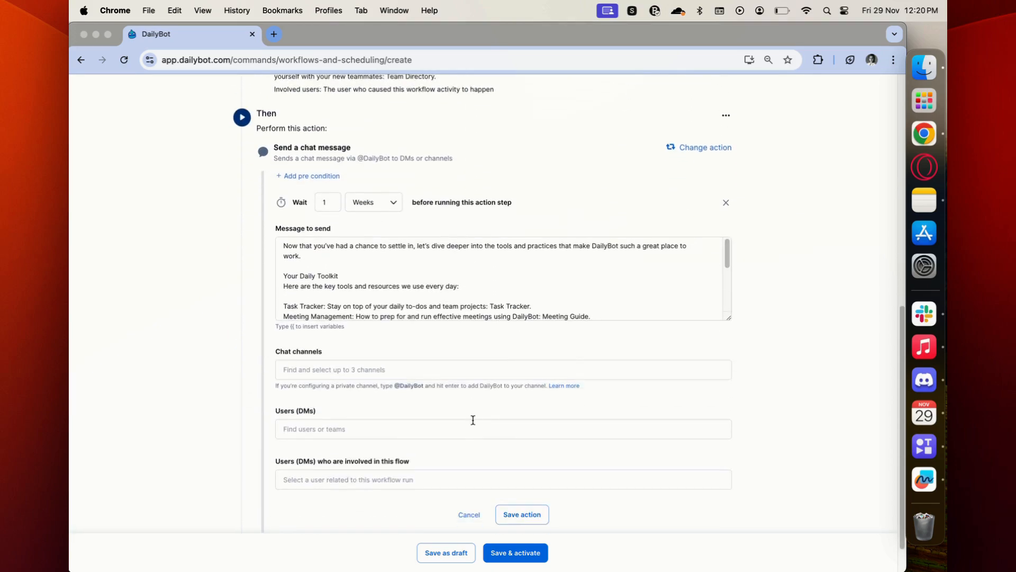
scroll(473, 420, "down", 1)
left_click(404, 442)
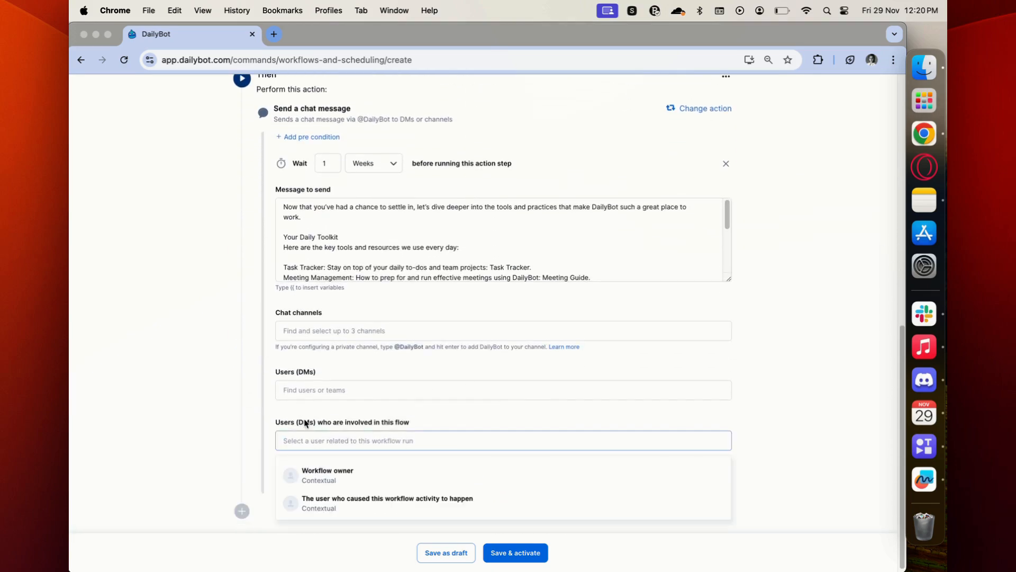
left_click(353, 505)
scroll(422, 465, "down", 1)
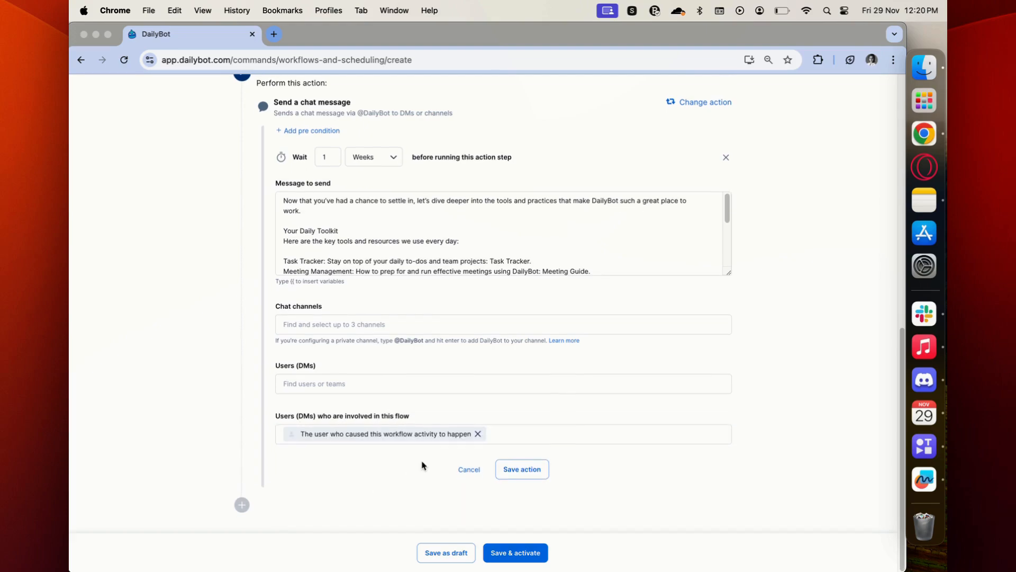
left_click(535, 483)
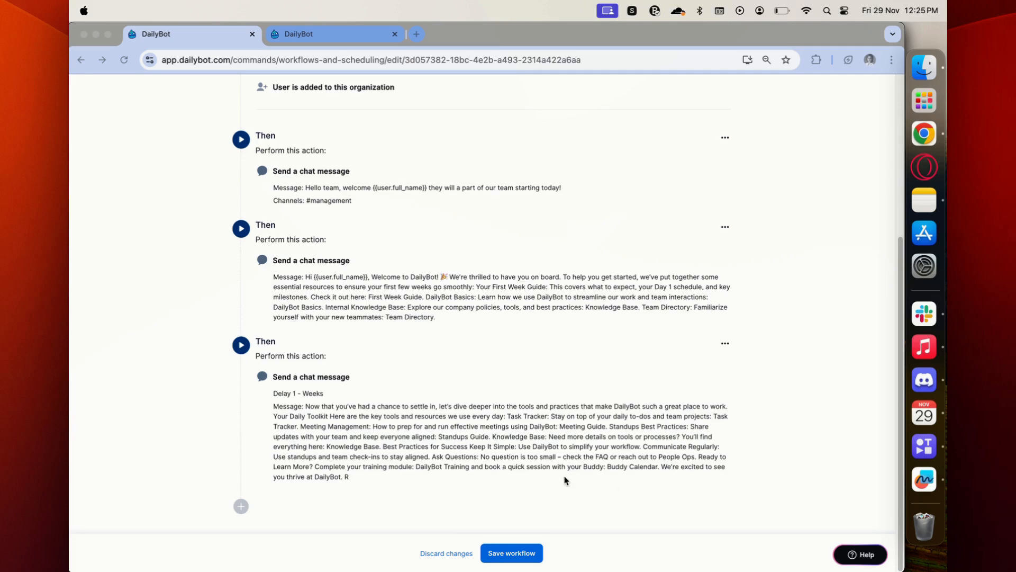
Add a fourth Send a chat message action reading "Please fill out the form about onboarding by typing "onboarding" here in your chat with DailyBot"
left_click(241, 506)
left_click(638, 298)
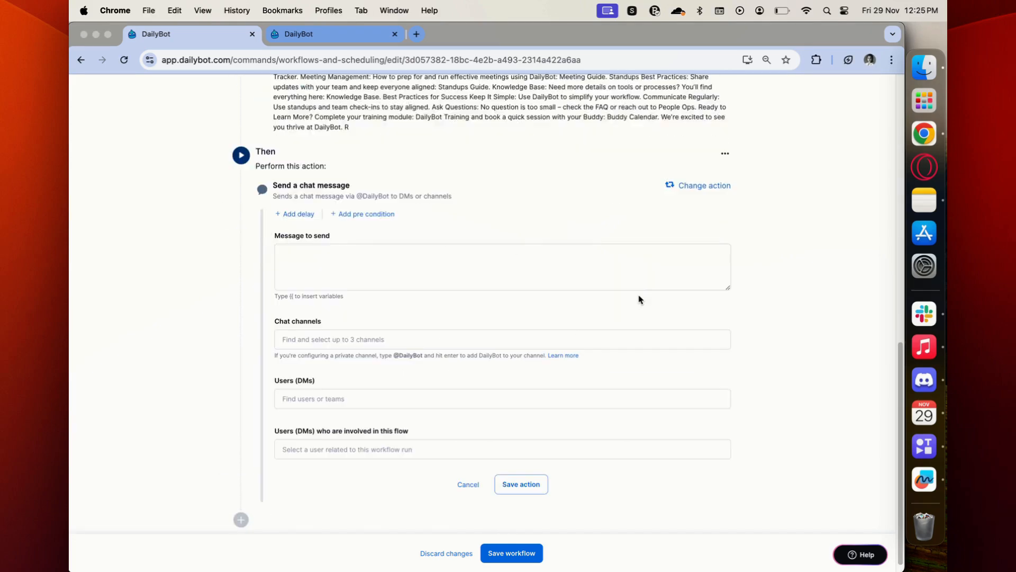
left_click(537, 286)
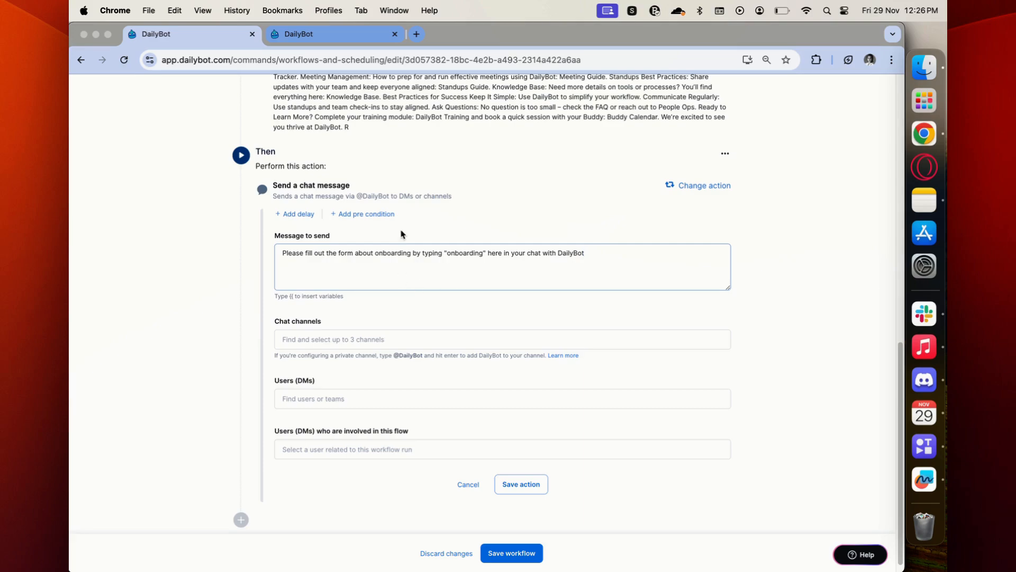
Add a delay of 2 days before the fourth chat message action runs
left_click(300, 214)
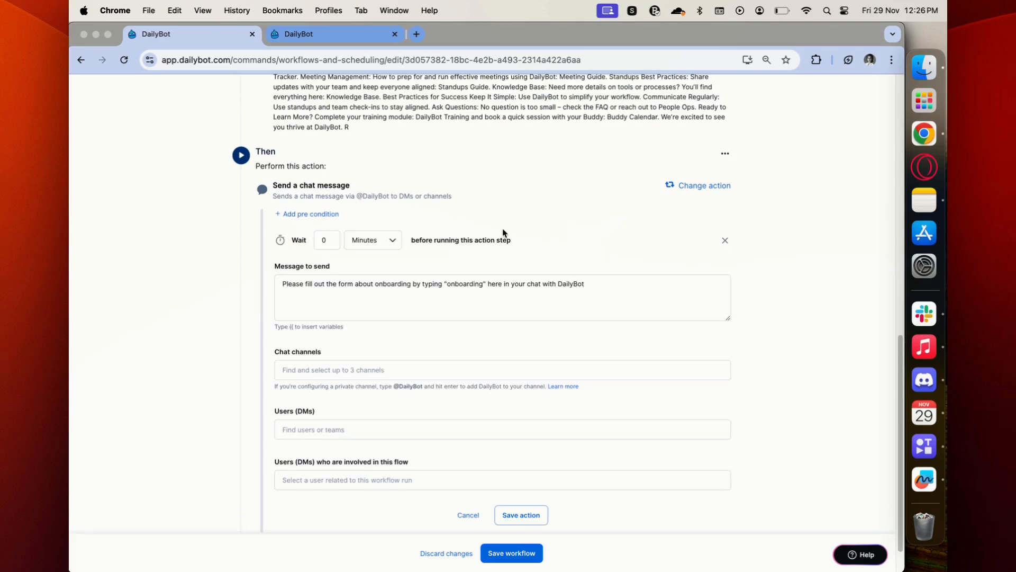
scroll(503, 228, "up", 5)
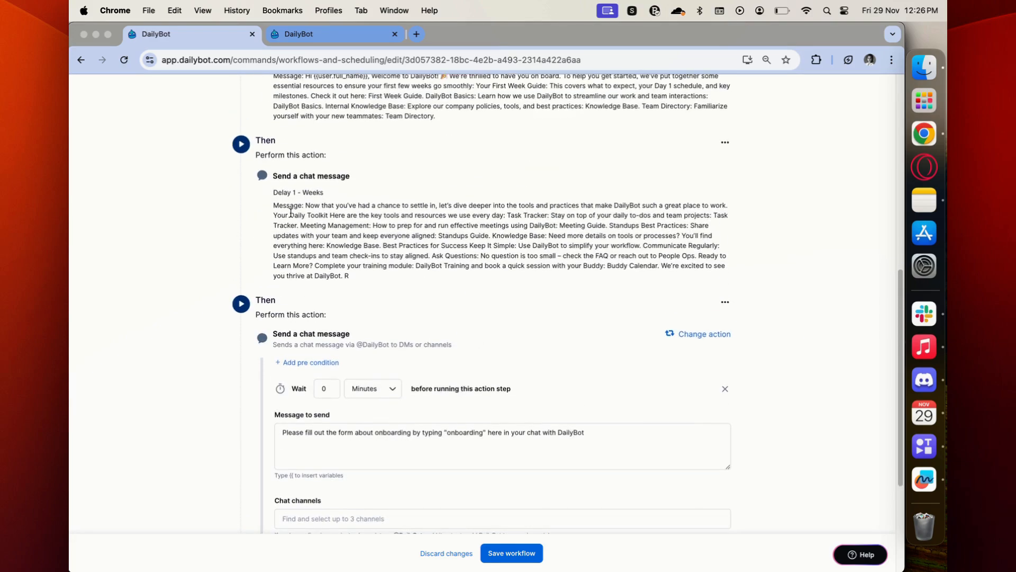
left_click_drag(273, 192, 447, 226)
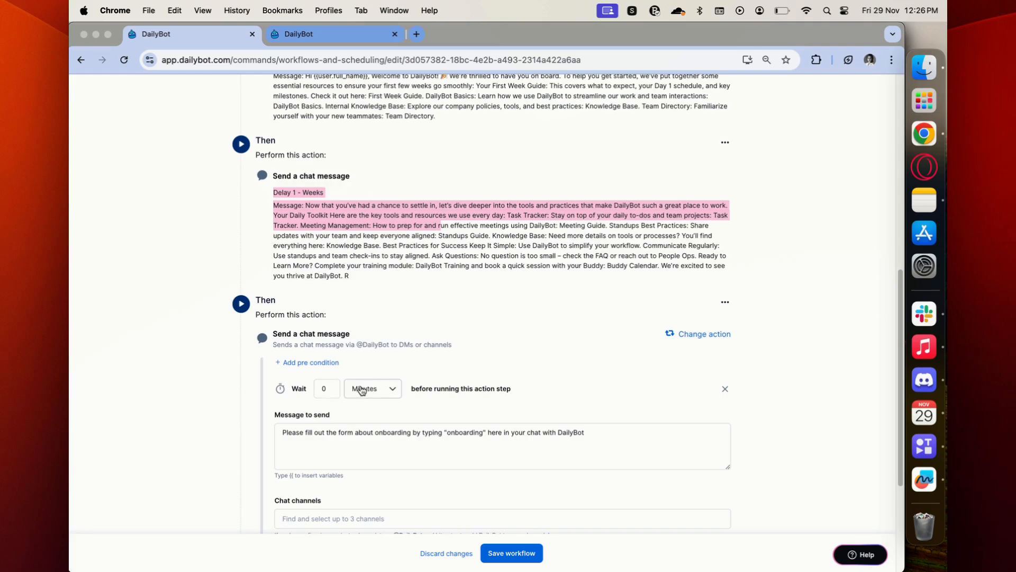
left_click(364, 389)
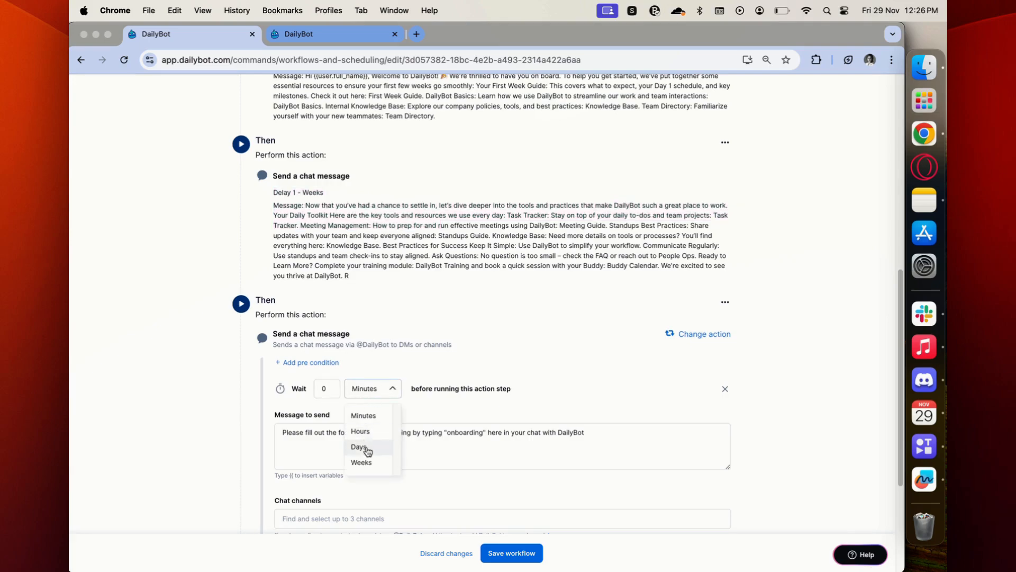
left_click(359, 446)
left_click(337, 394)
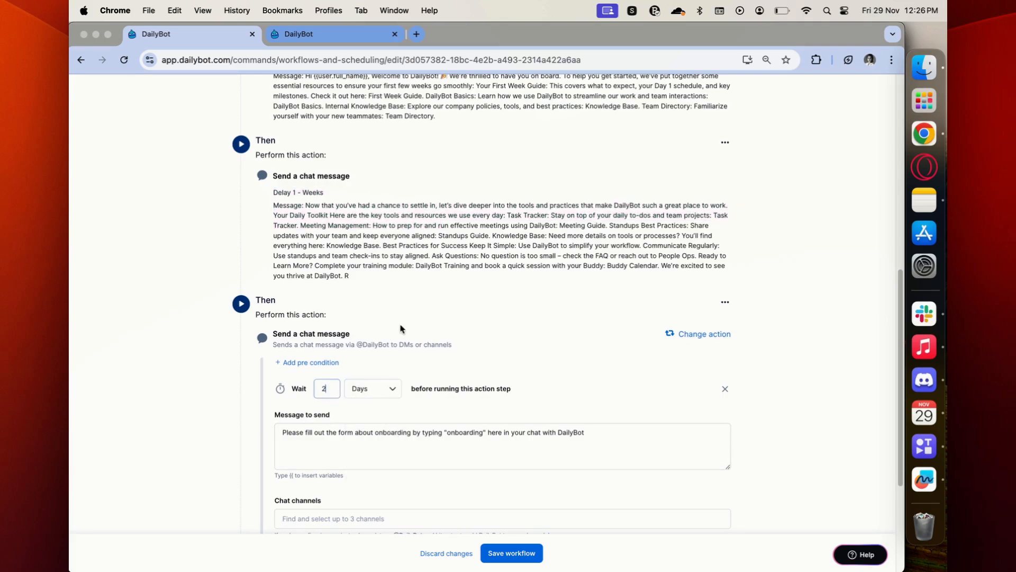
left_click(401, 293)
scroll(516, 147, "up", 3)
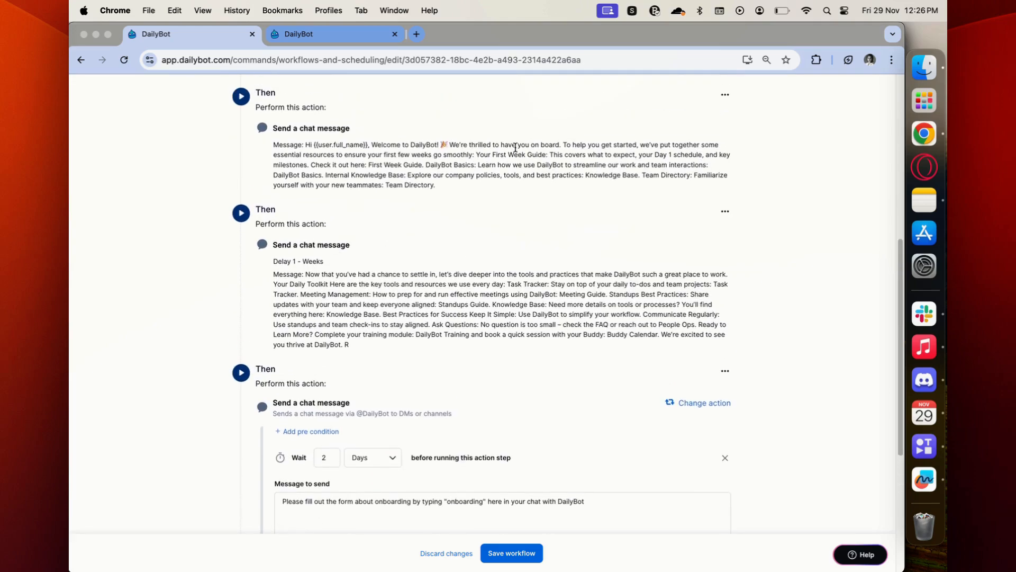
scroll(468, 224, "down", 5)
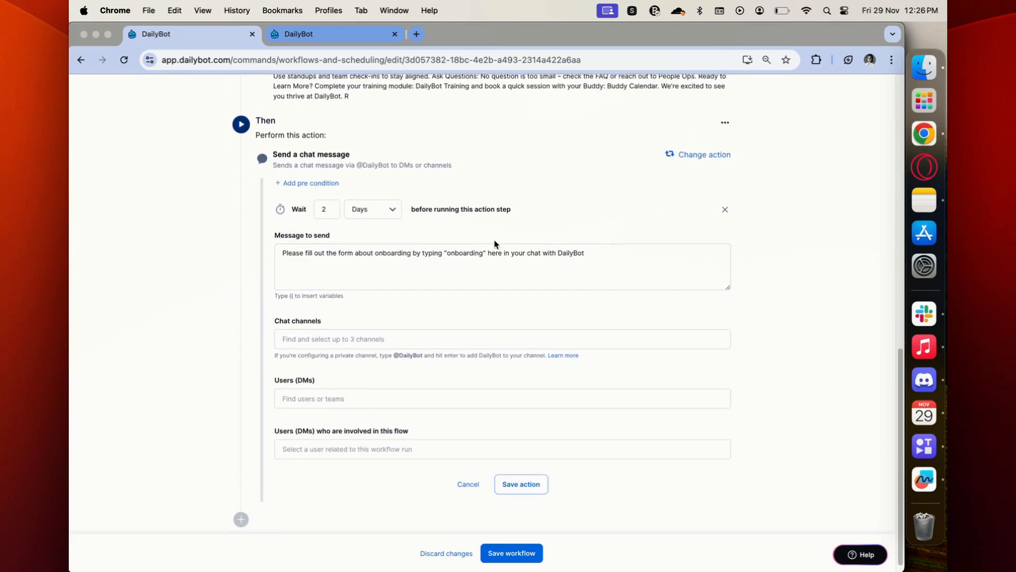
scroll(370, 297, "down", 1)
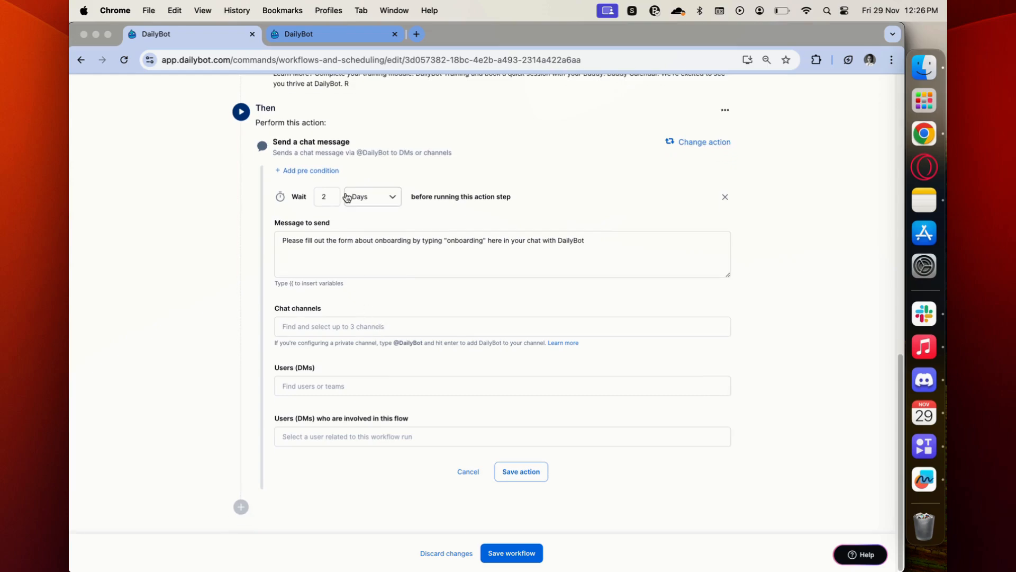
left_click(346, 197)
left_click(437, 162)
Set the fourth message's involved recipient to "The user who caused this workflow activity to happen" and save the action
left_click(437, 434)
left_click(405, 496)
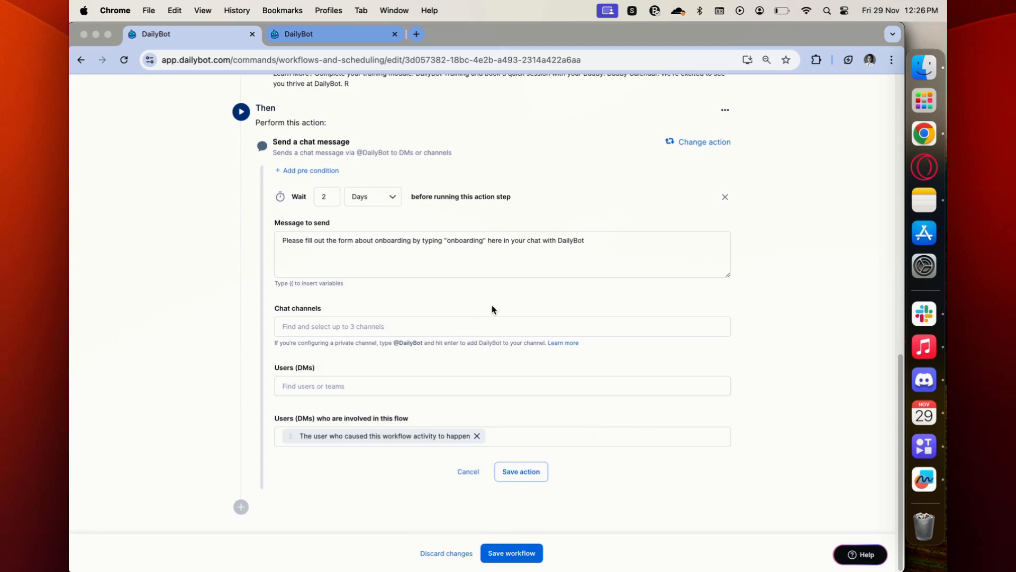
left_click(522, 471)
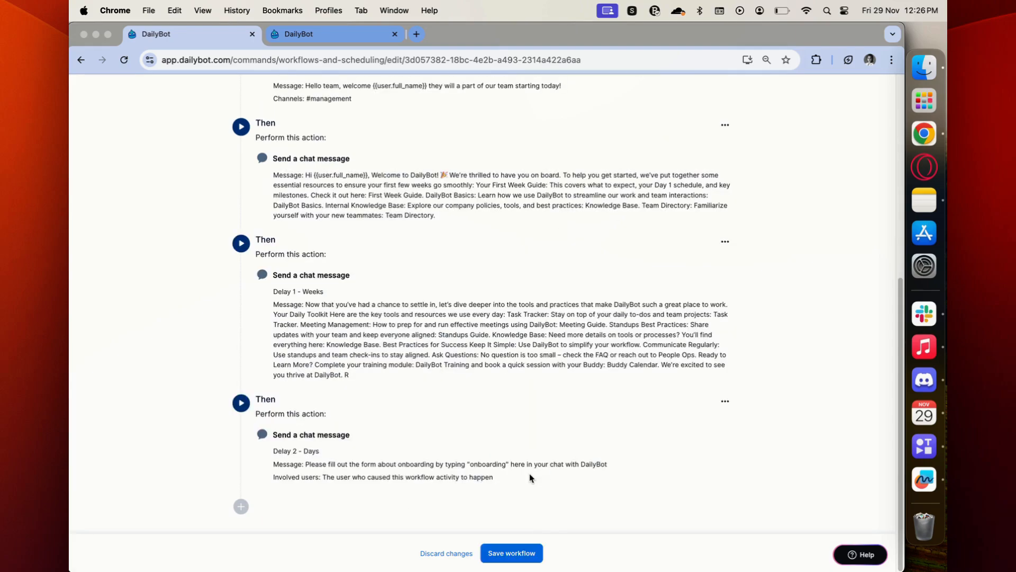
Check the sequence of chat message actions and save the onboarding workflow
scroll(535, 360, "up", 7)
scroll(593, 339, "down", 3)
scroll(476, 347, "down", 2)
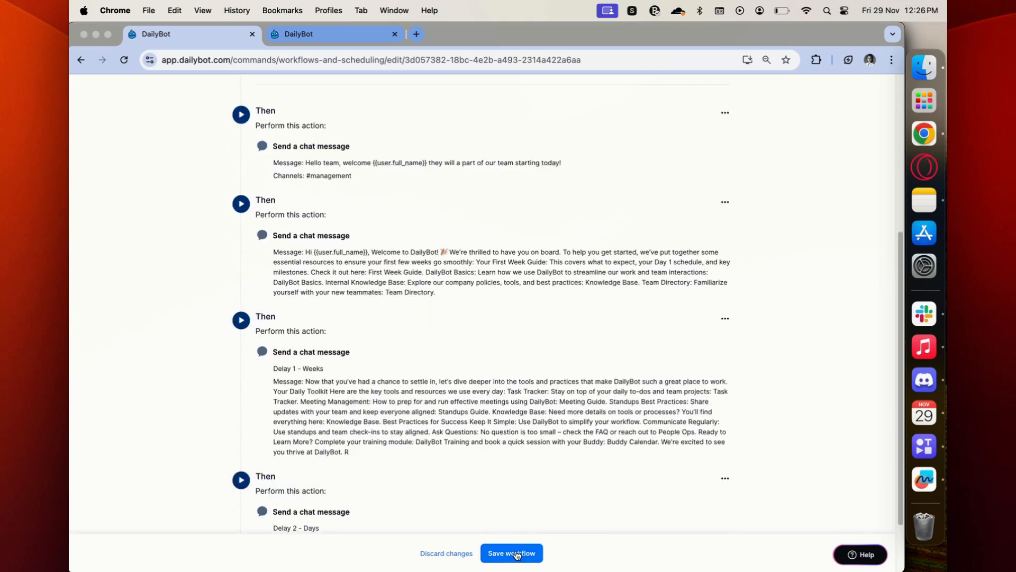
left_click(516, 552)
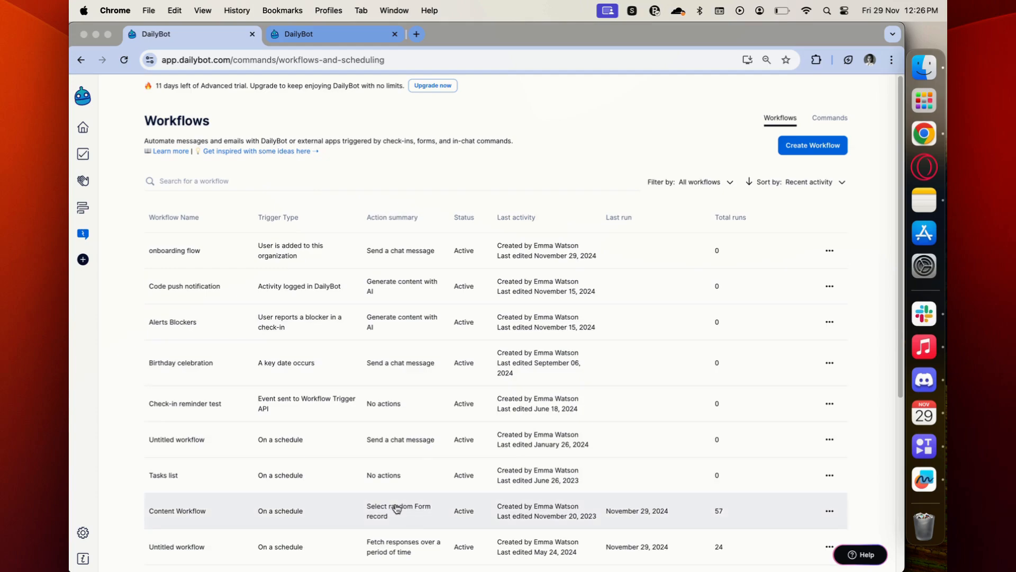
Reopen the saved "onboarding flow" workflow and review its trigger and chat message actions
left_click(281, 249)
scroll(453, 325, "down", 2)
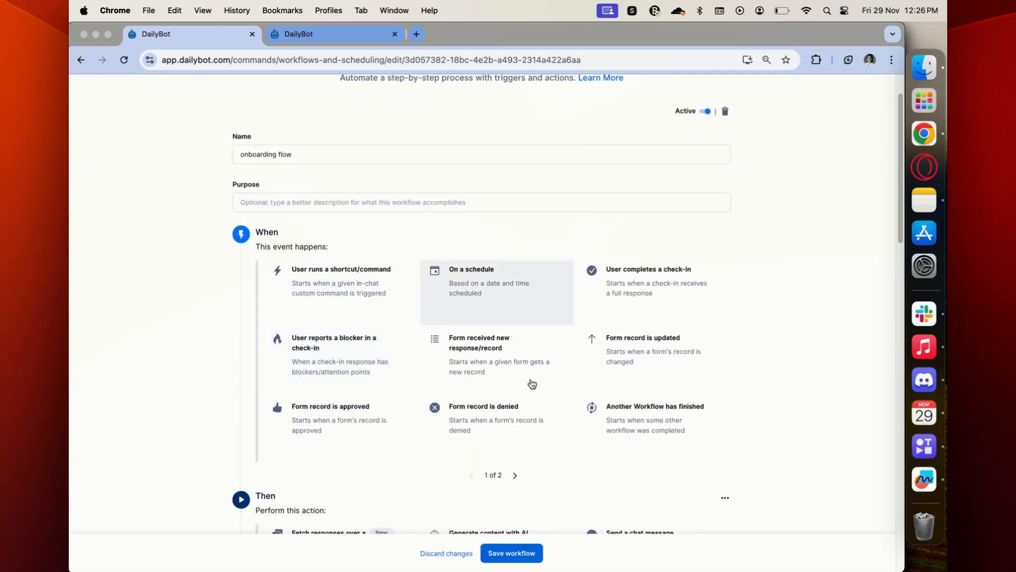
scroll(460, 422, "down", 5)
scroll(422, 322, "up", 2)
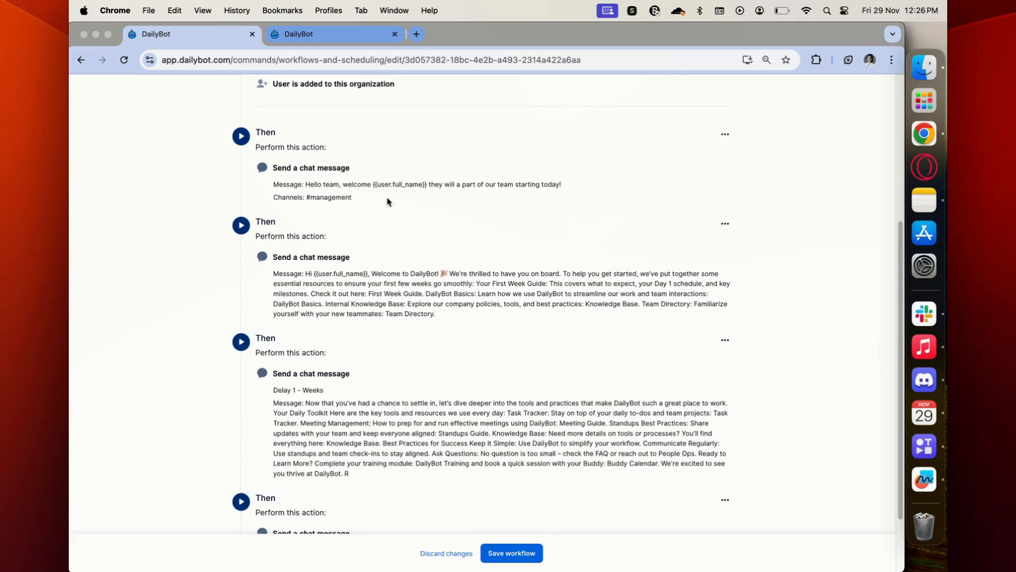
scroll(400, 372, "up", 1)
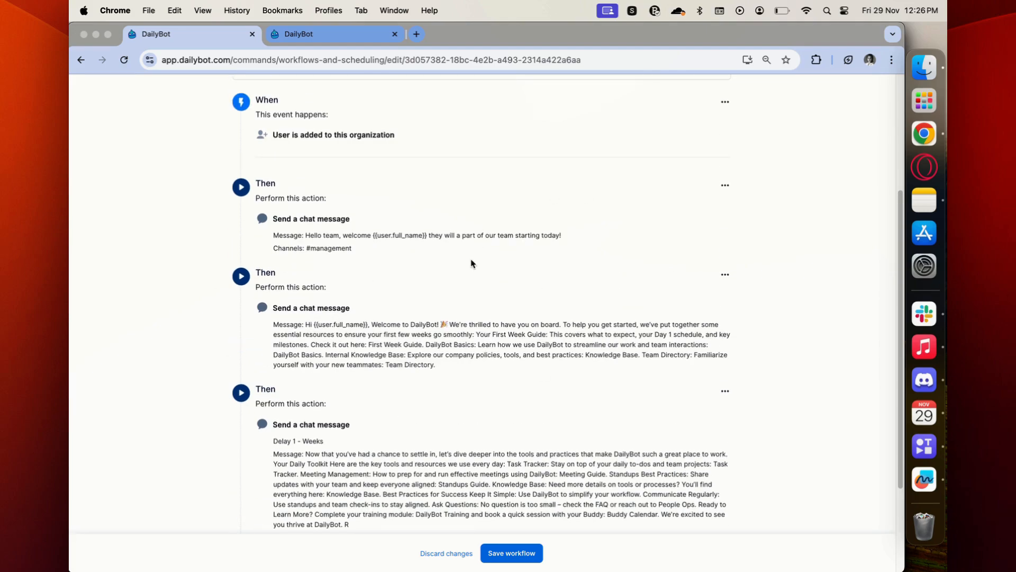